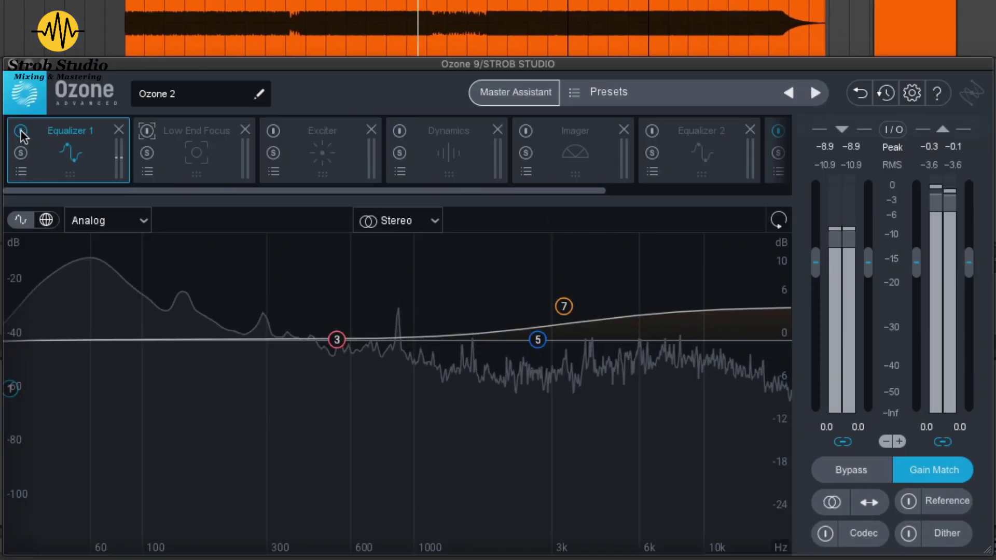
Step: Compare the playback with and without Equalizer 1 by bypassing and re-enabling the module several times
click(21, 130)
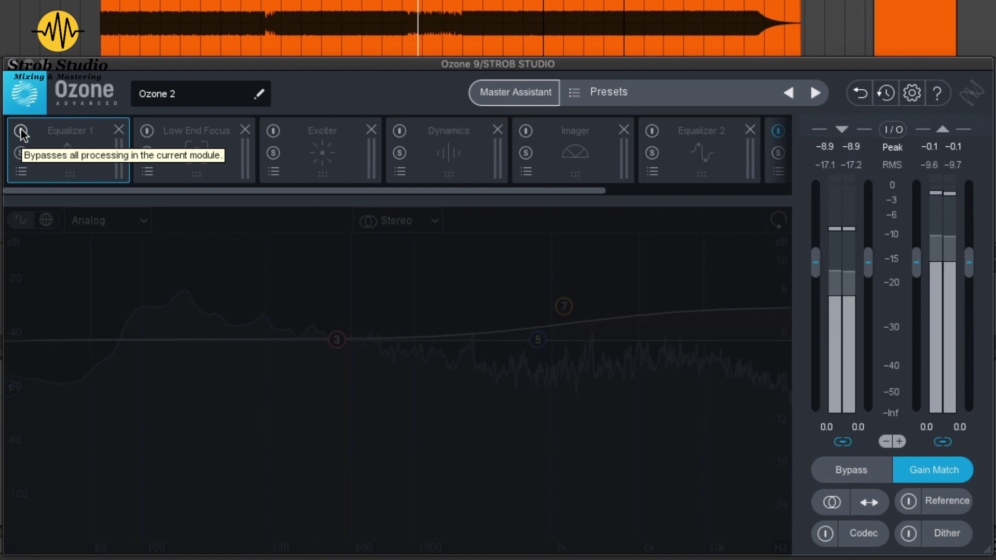
click(21, 131)
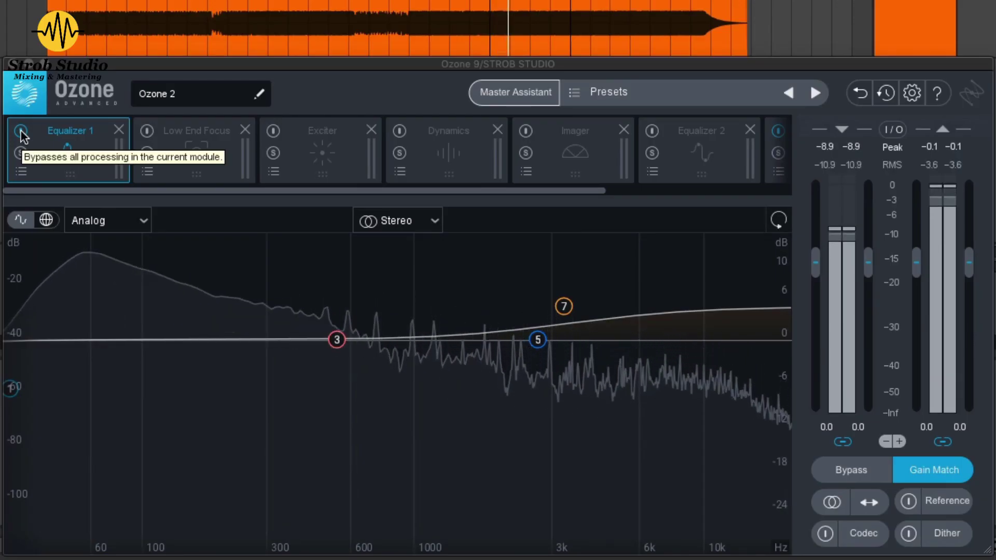
click(21, 132)
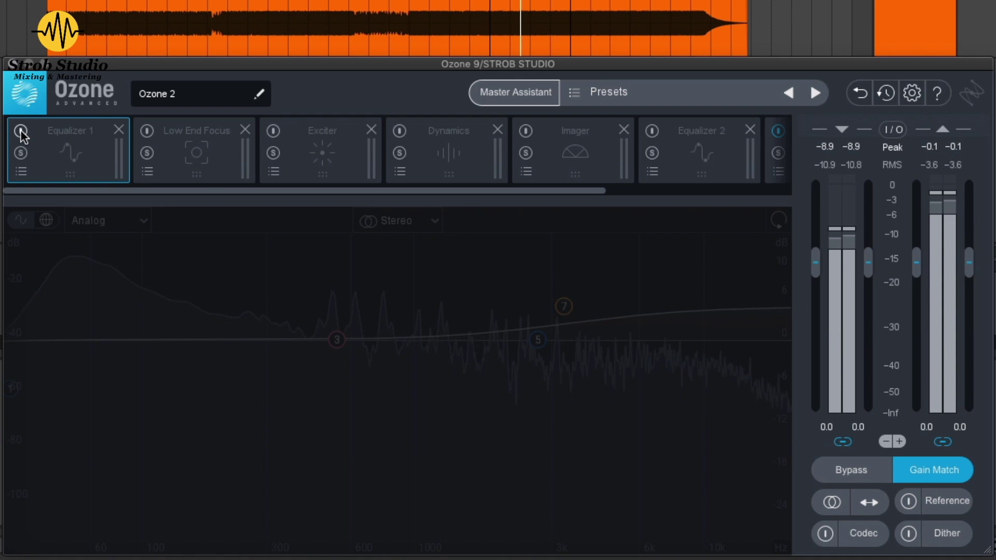
click(22, 133)
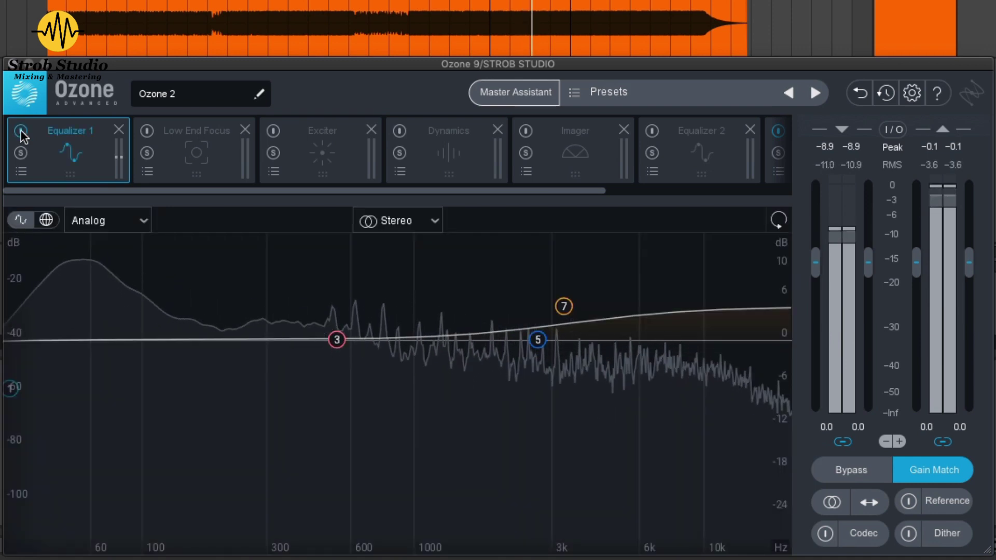
click(21, 132)
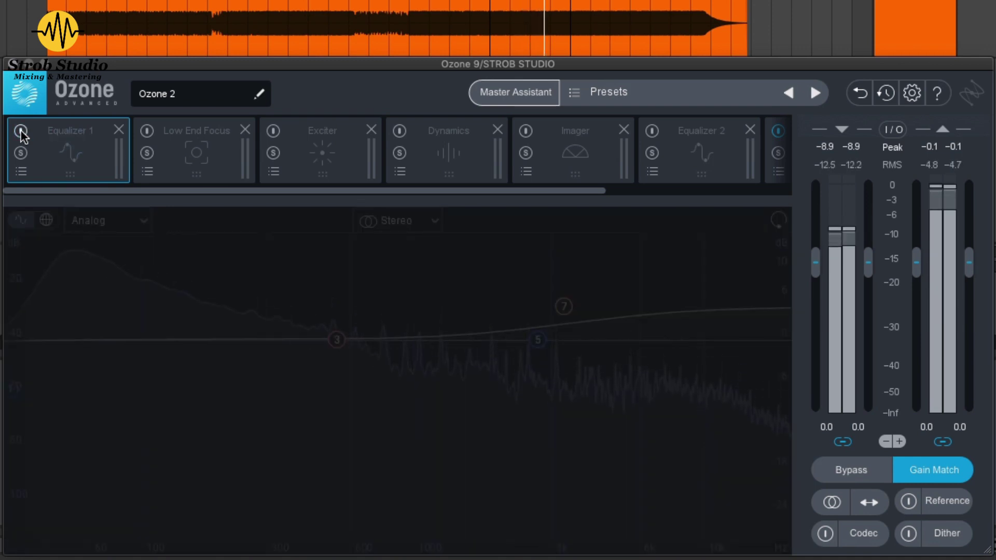
click(21, 133)
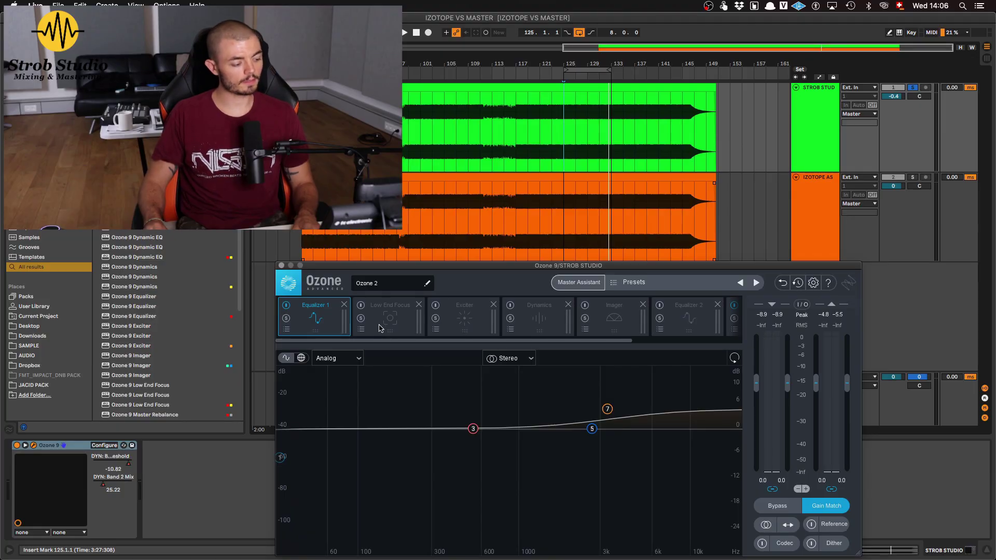
Step: Enable the Low End Focus module and compare it against its bypassed state during playback
click(386, 326)
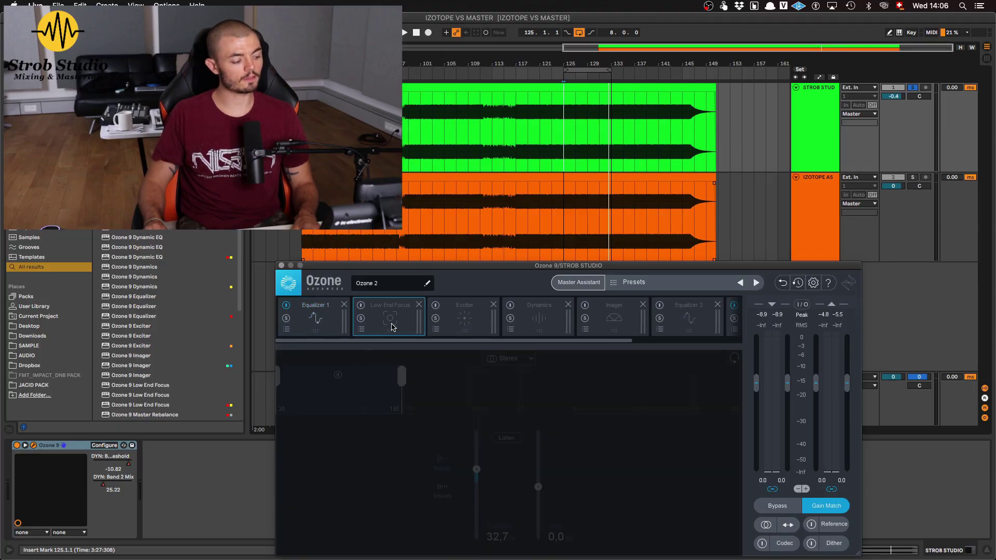
click(359, 306)
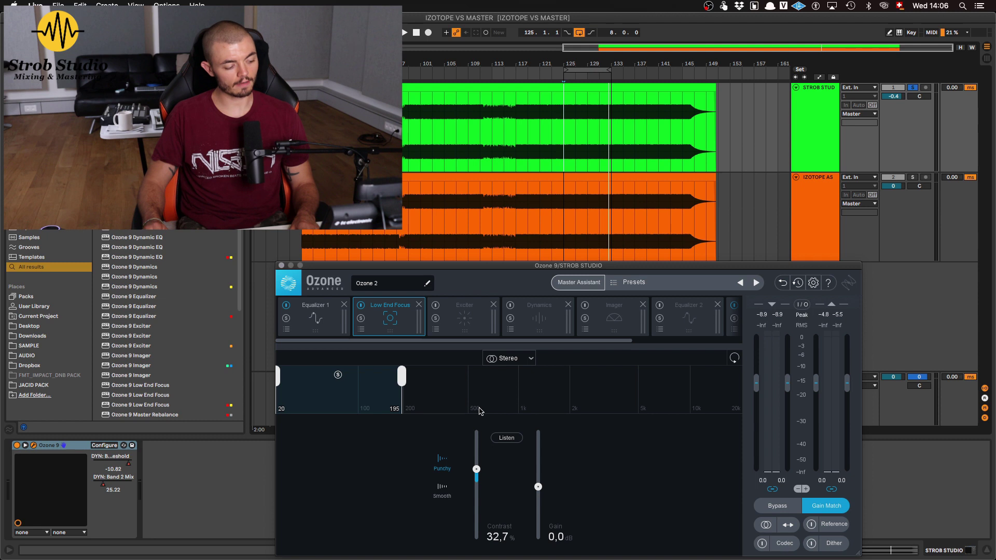
key(space)
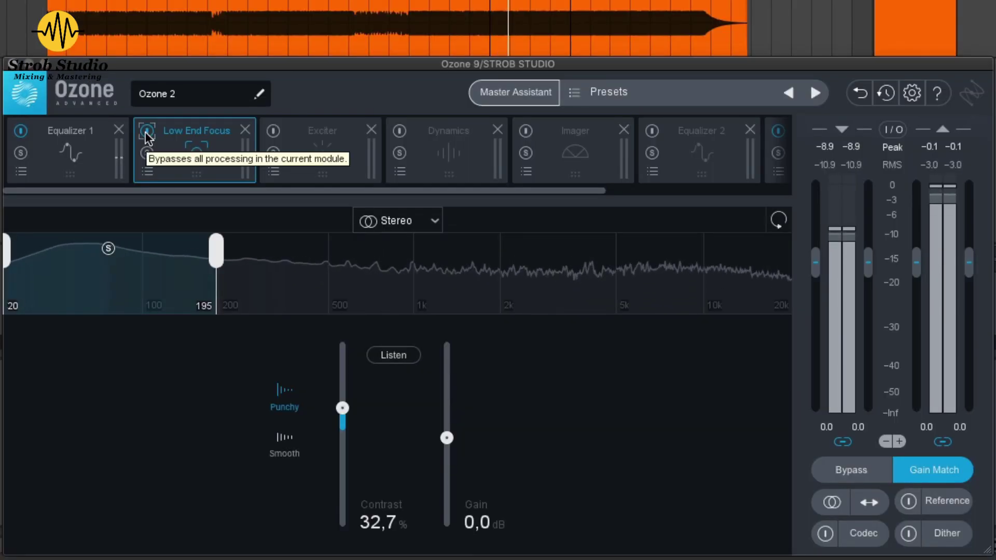
click(147, 131)
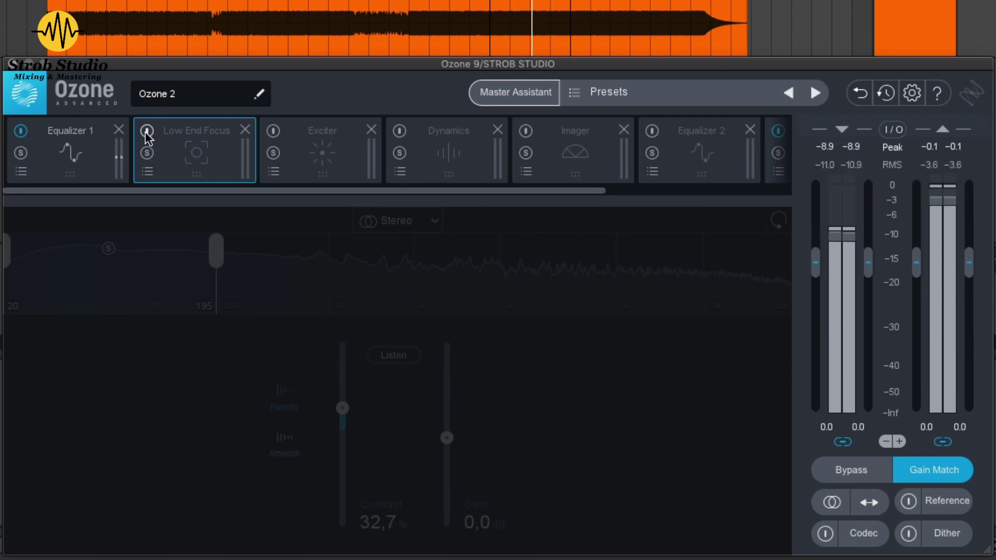
click(147, 131)
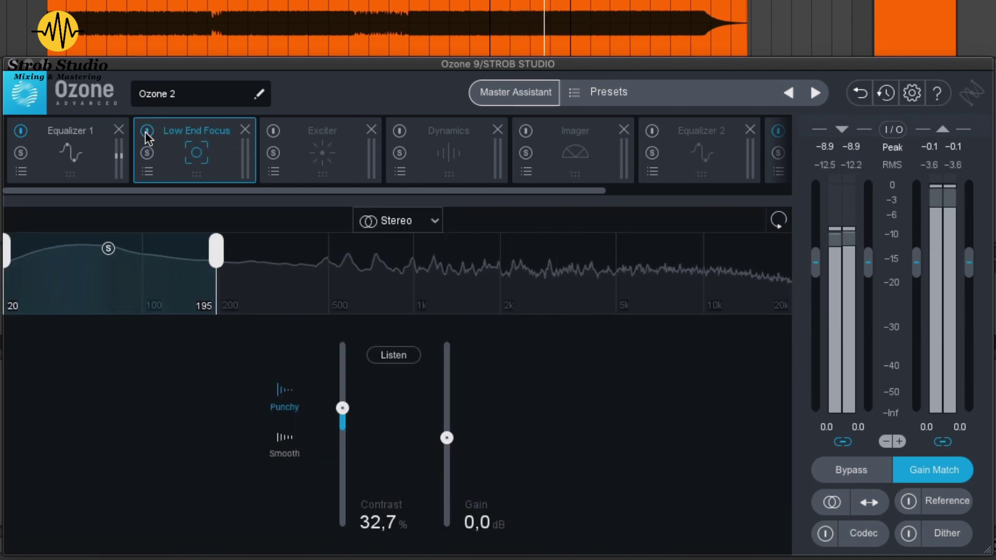
click(147, 131)
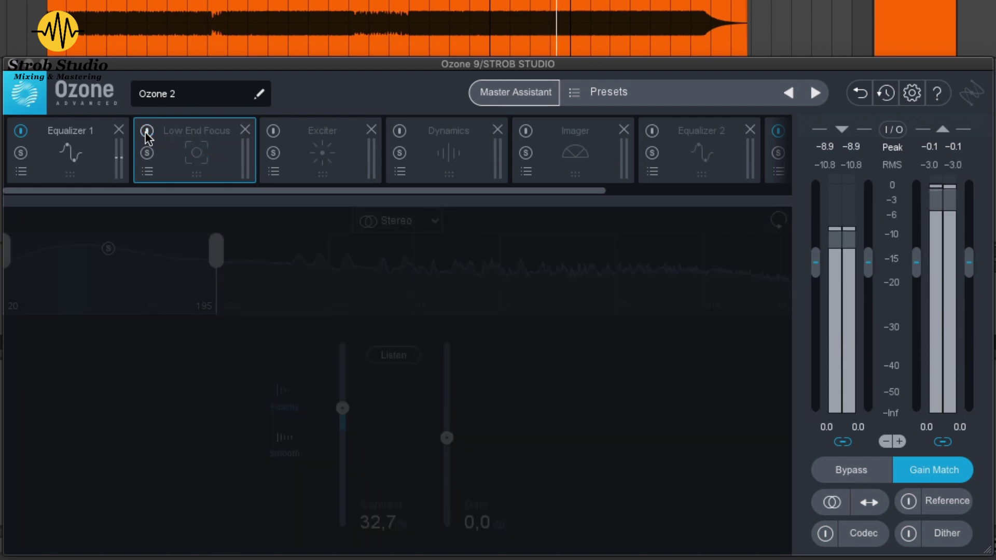
click(147, 131)
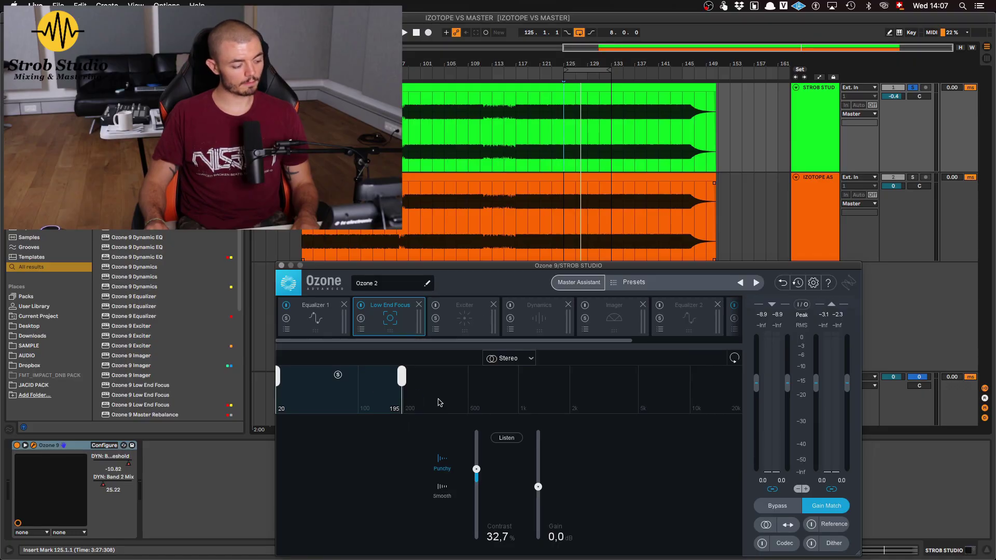
Step: Enable the Exciter module, start playback and compare the sound with and without it
click(438, 306)
click(435, 306)
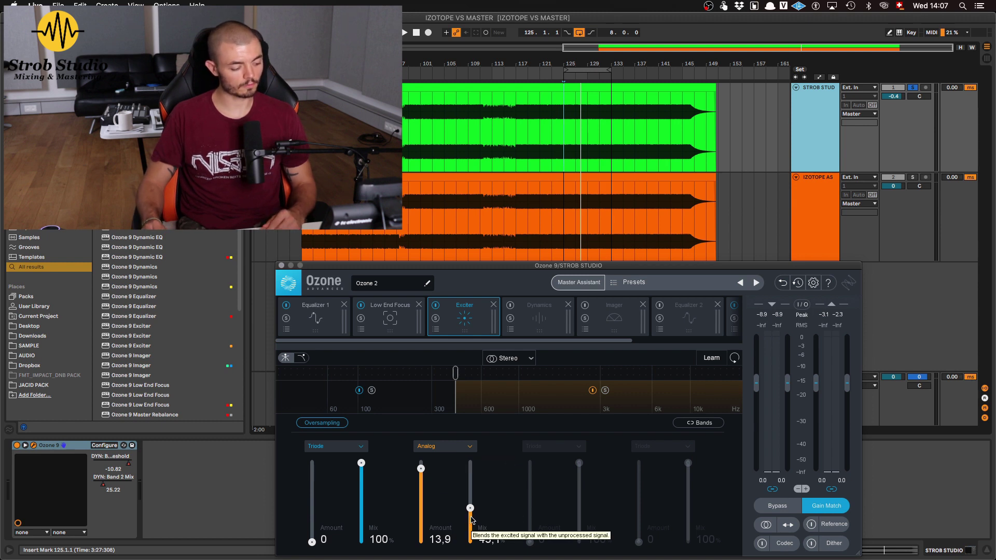
key(space)
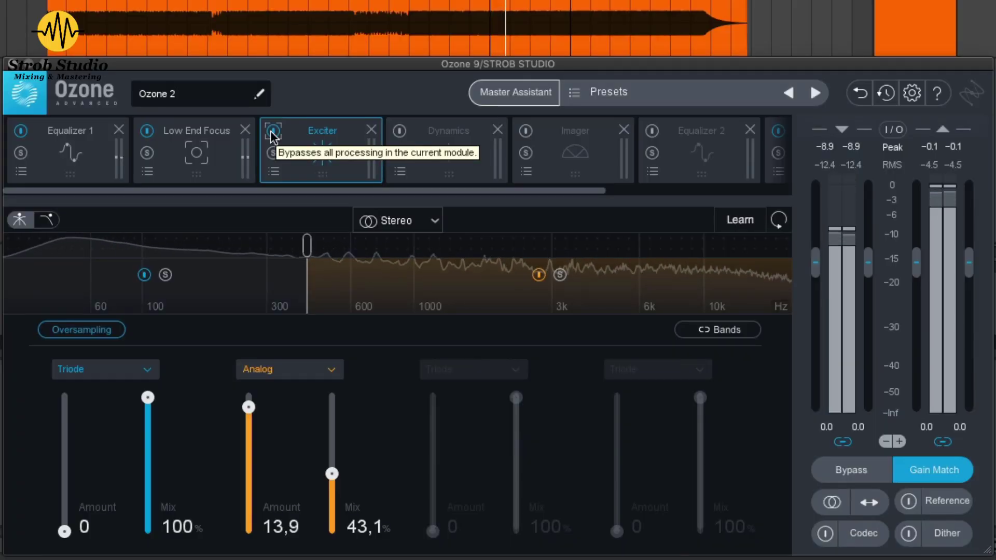
click(272, 132)
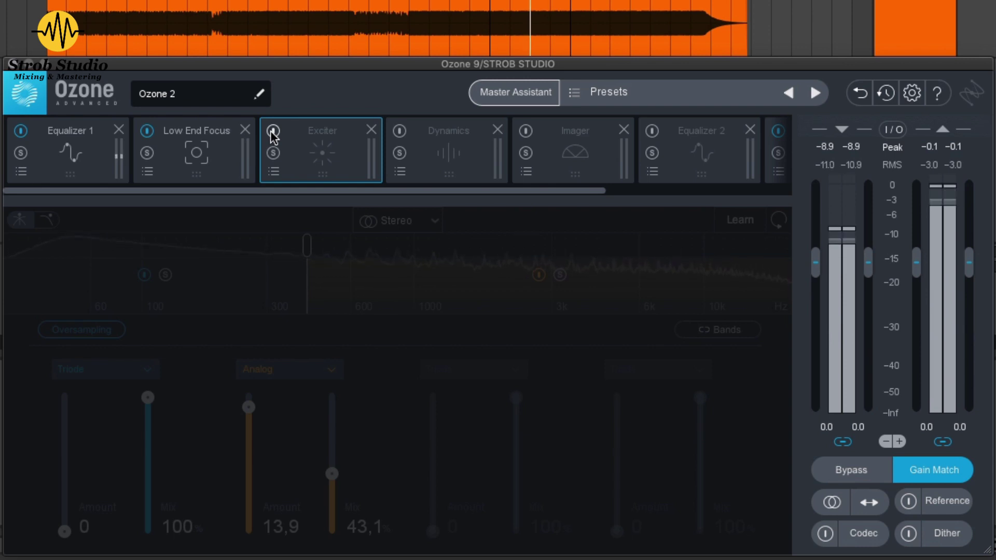
click(273, 132)
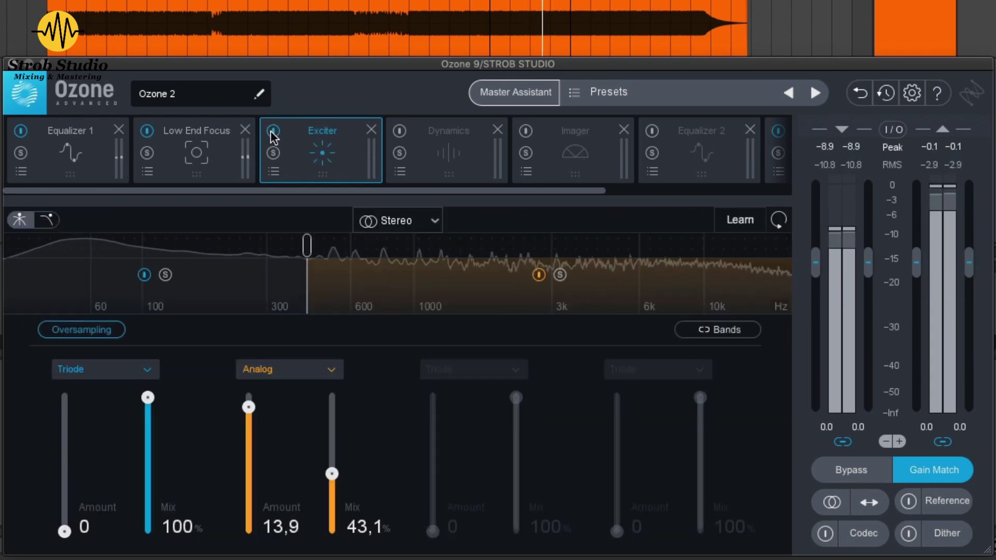
Step: Set the Mix of the Exciter's Analog band to 42.5% and compare the result against bypass
mouse_move(331, 472)
mouse_down()
mouse_move(336, 393)
mouse_move(332, 489)
mouse_move(332, 474)
mouse_up()
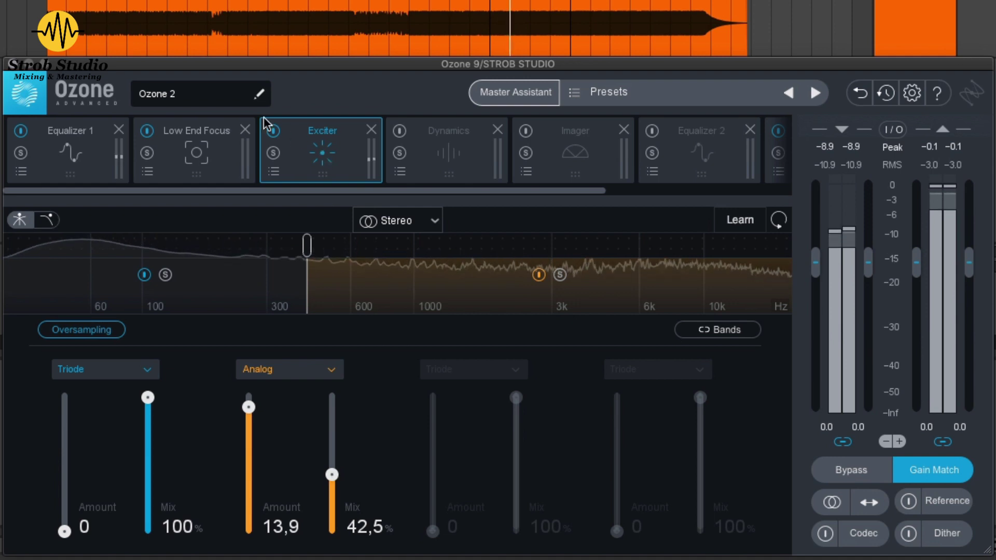
click(273, 131)
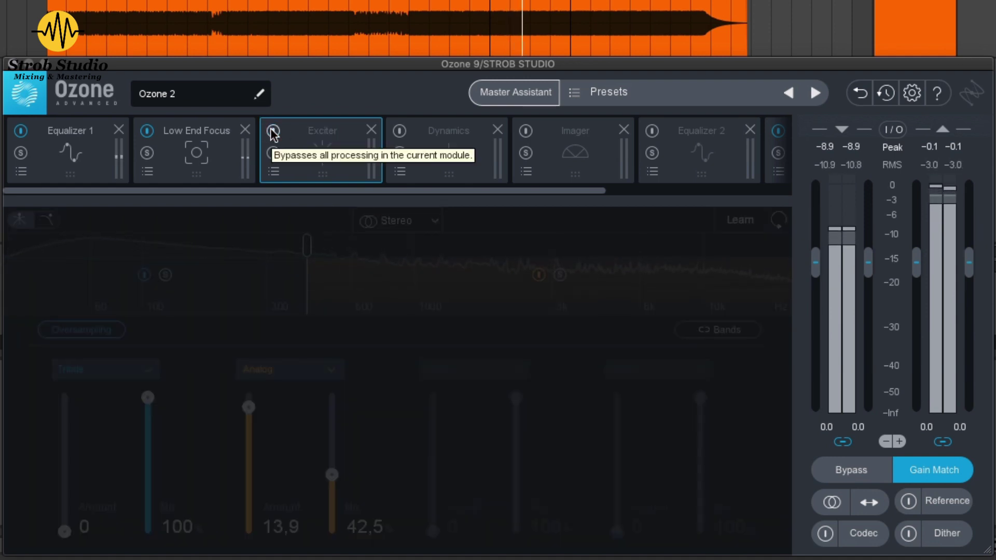
click(273, 131)
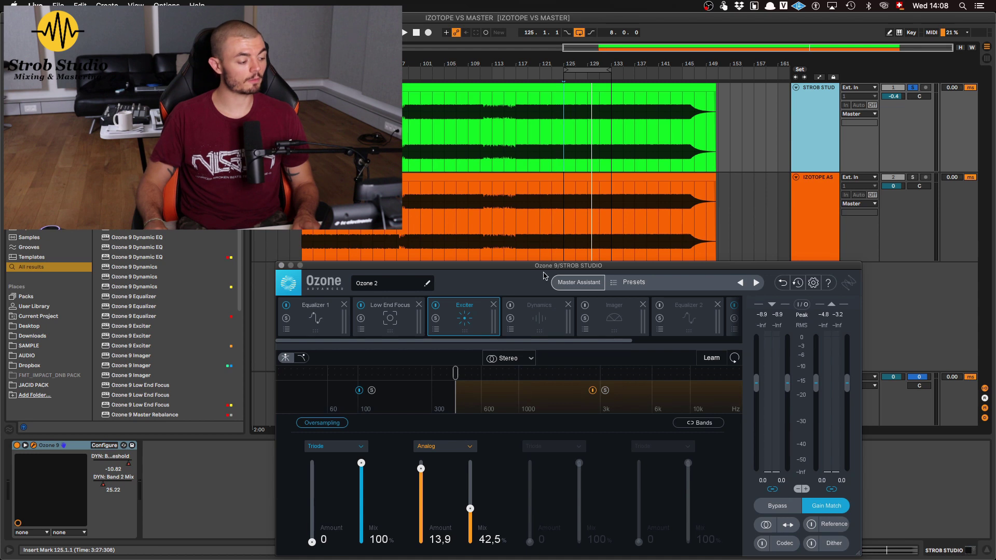
Step: Review the Equalizer 1 curve alongside the Exciter settings by alternating between the two modules
click(312, 319)
click(464, 315)
click(316, 315)
click(476, 317)
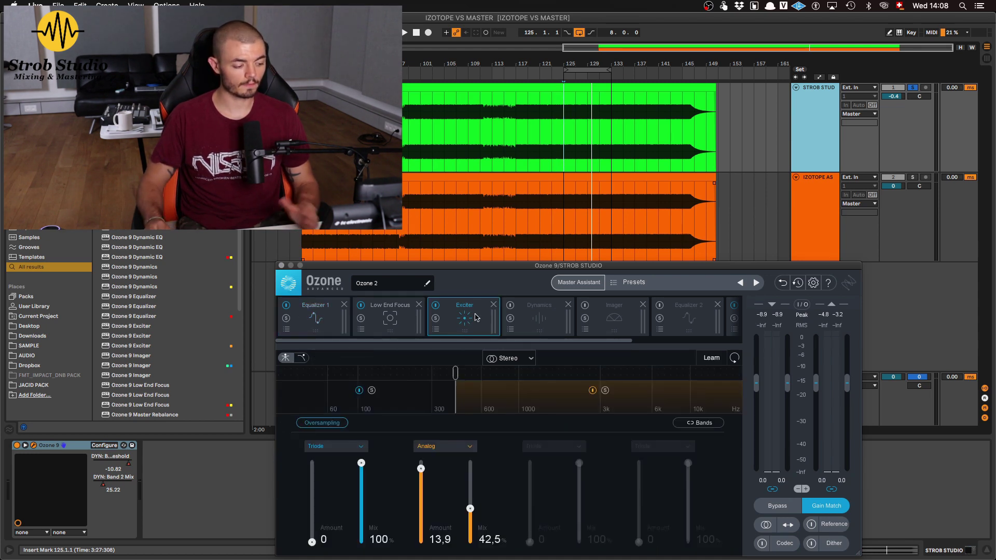
Step: Enable the Dynamics module, restart from bar 125 and compare the sound with and without its processing
click(564, 315)
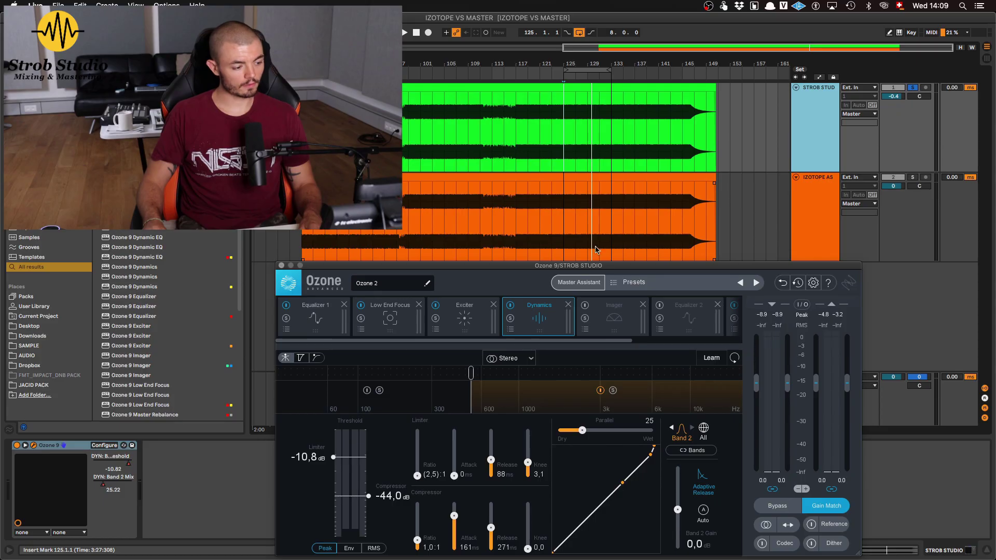
click(564, 127)
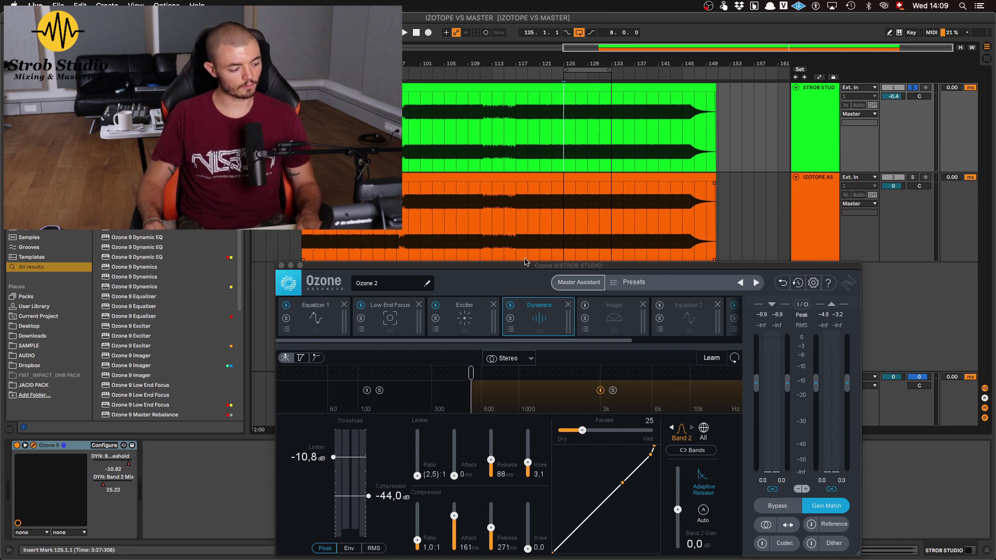
click(511, 306)
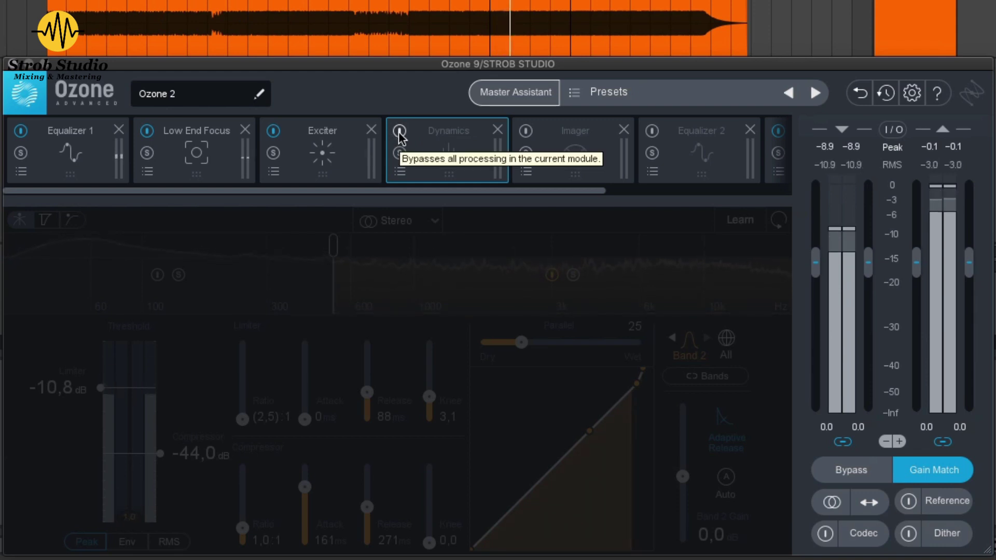
click(398, 132)
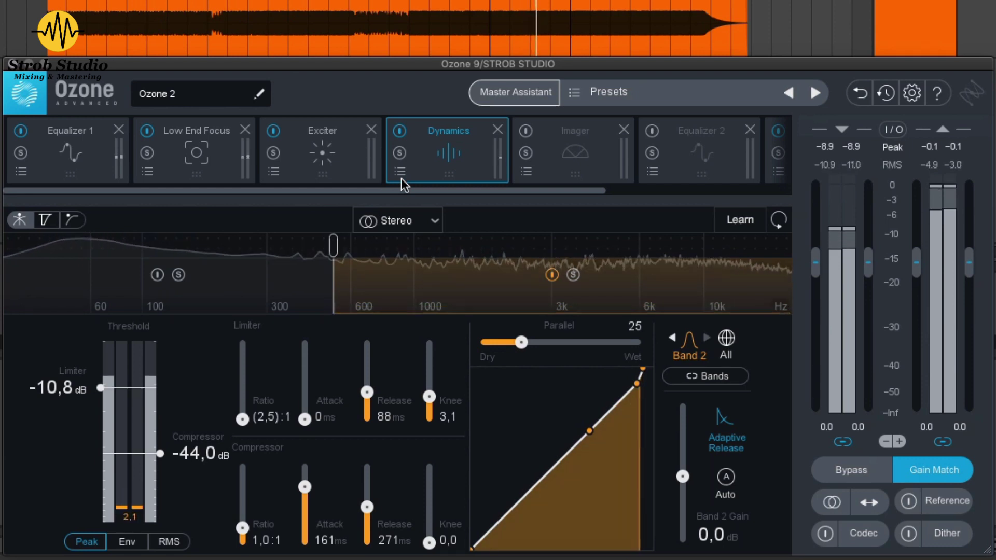
click(400, 131)
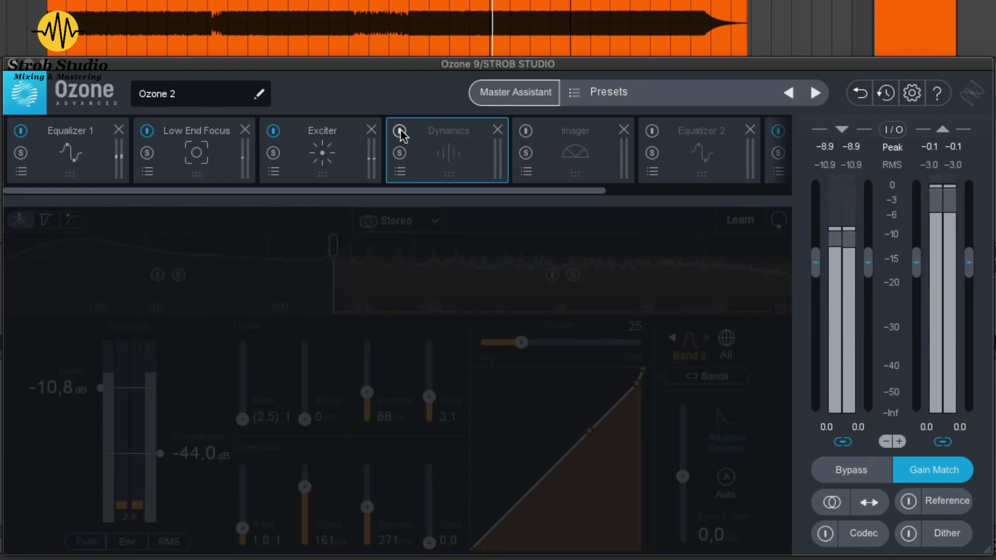
click(400, 132)
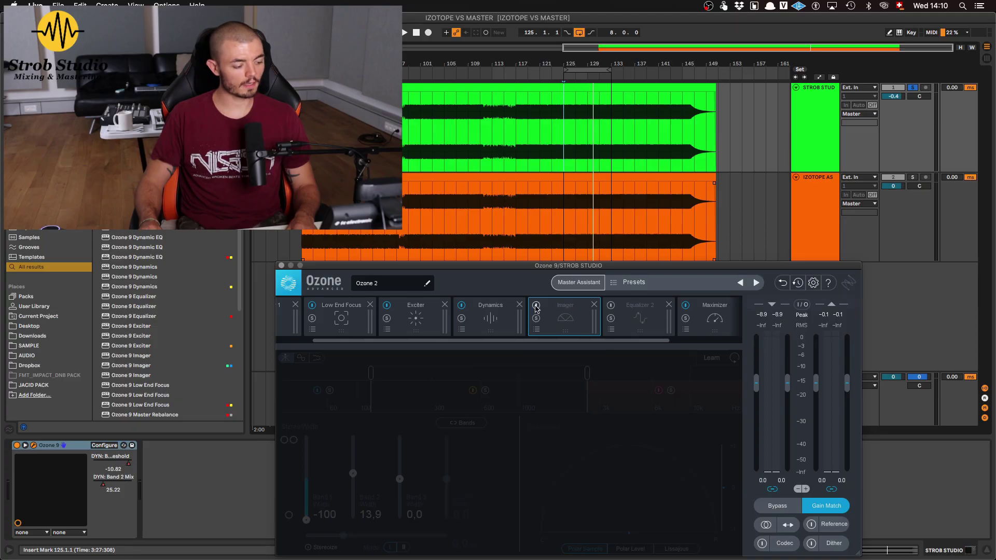
Step: Enable the Imager module and compare the stereo image against its bypassed state during playback
click(535, 307)
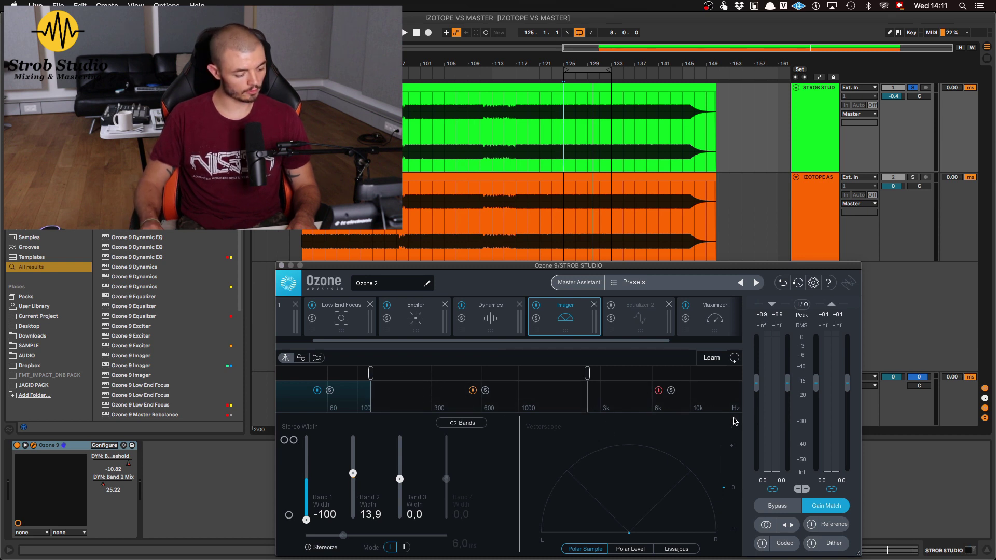
click(536, 309)
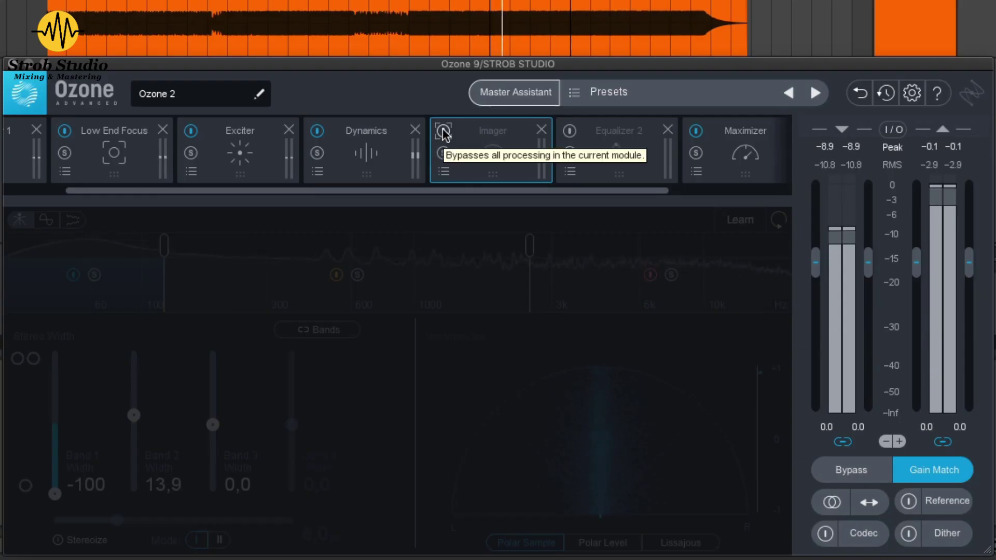
click(443, 130)
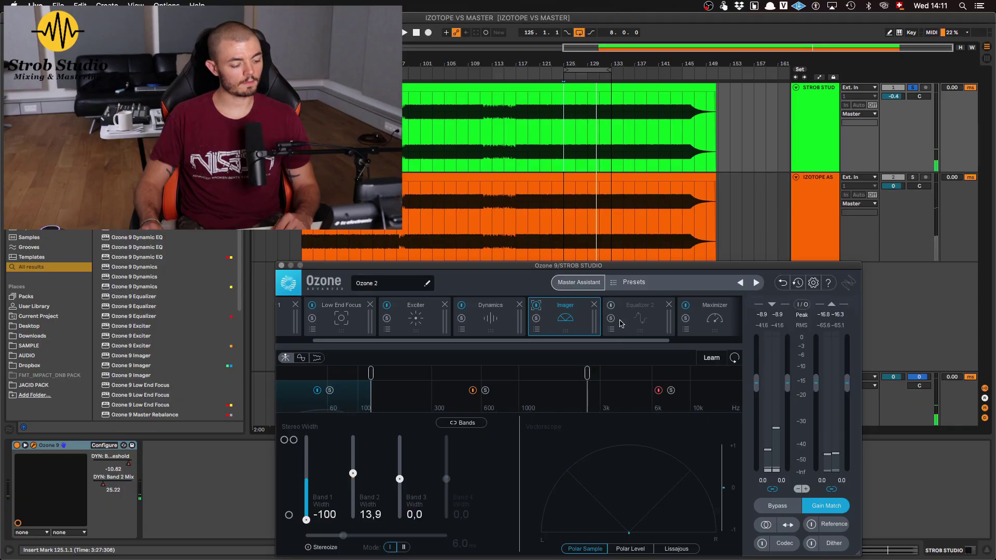
Step: Enable the Equalizer 2 module and inspect its band 3 bell filter and band 7 node
click(569, 131)
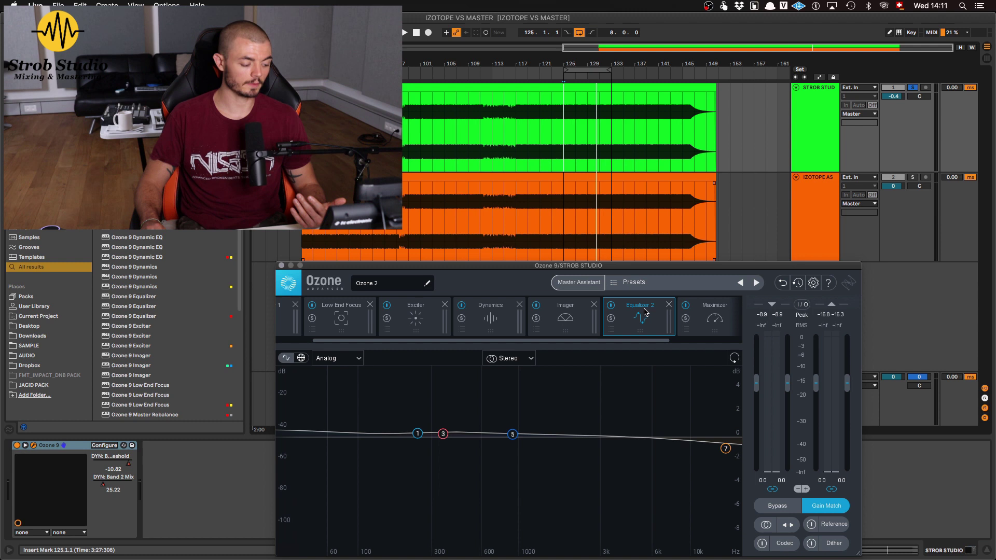
click(490, 314)
click(633, 317)
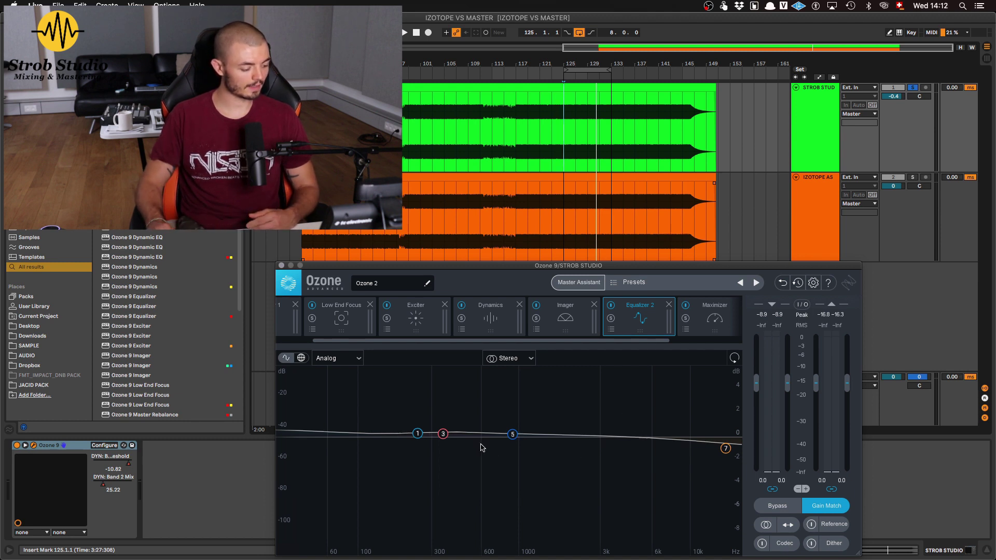
click(443, 435)
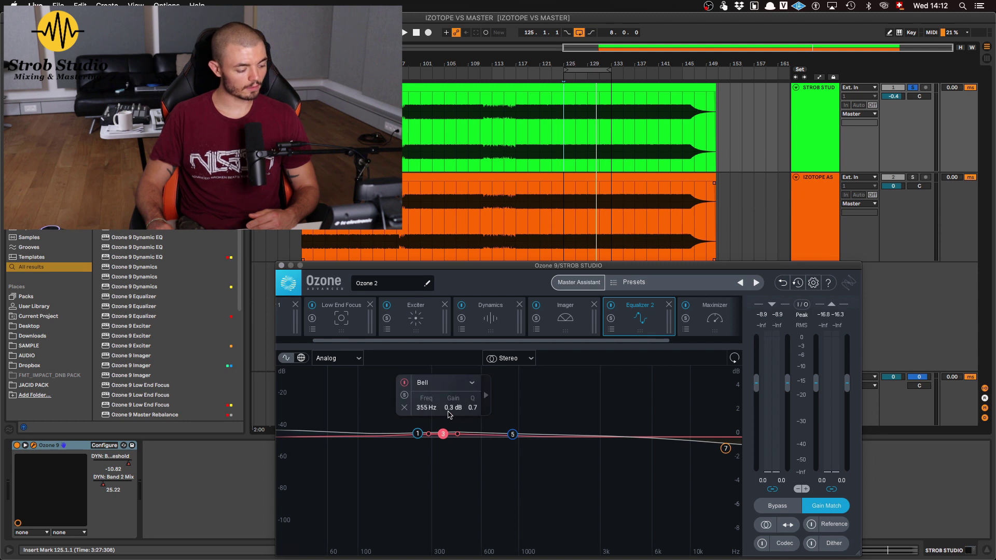
mouse_move(727, 449)
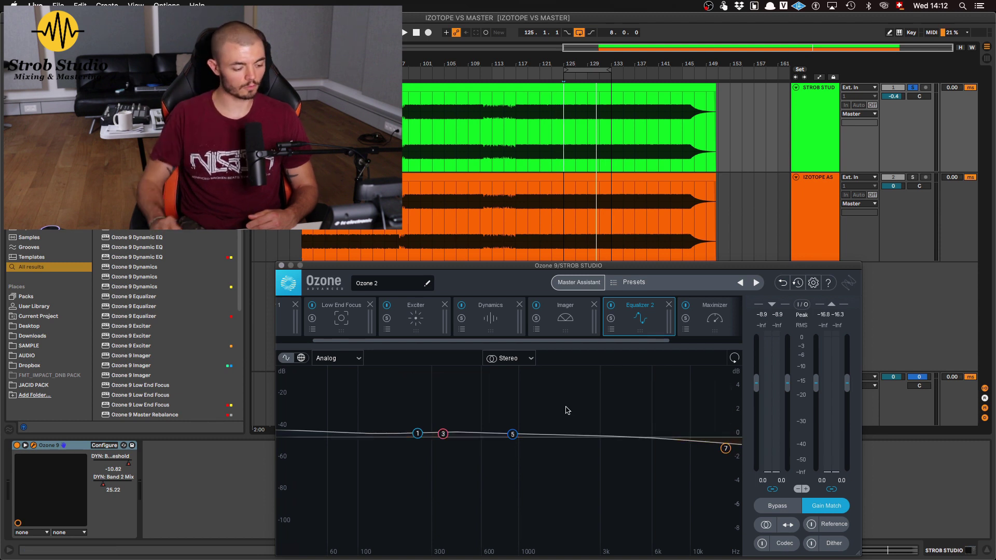
Step: Open the Maximizer module and compare the master with and without Ozone's processing during playback, keeping Gain Match on
click(705, 335)
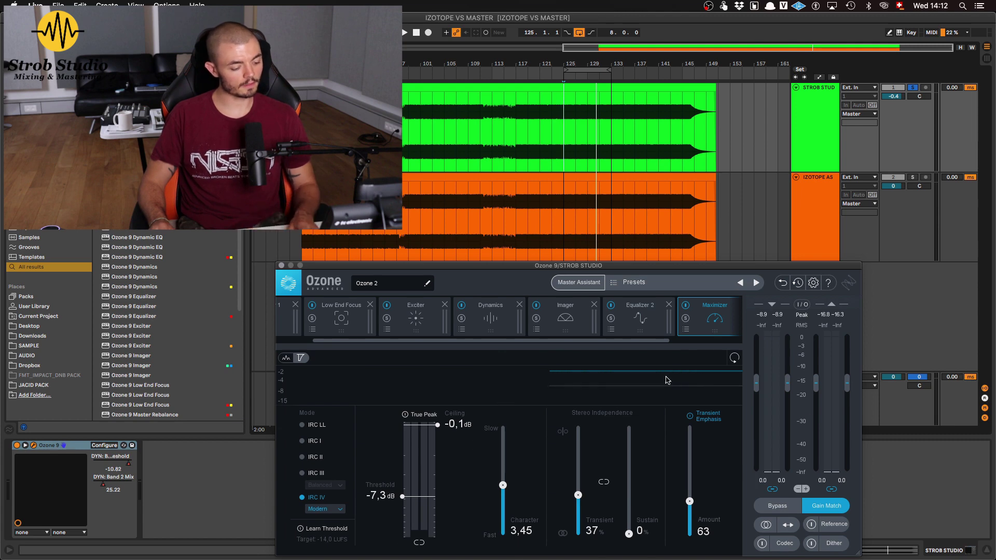
key(space)
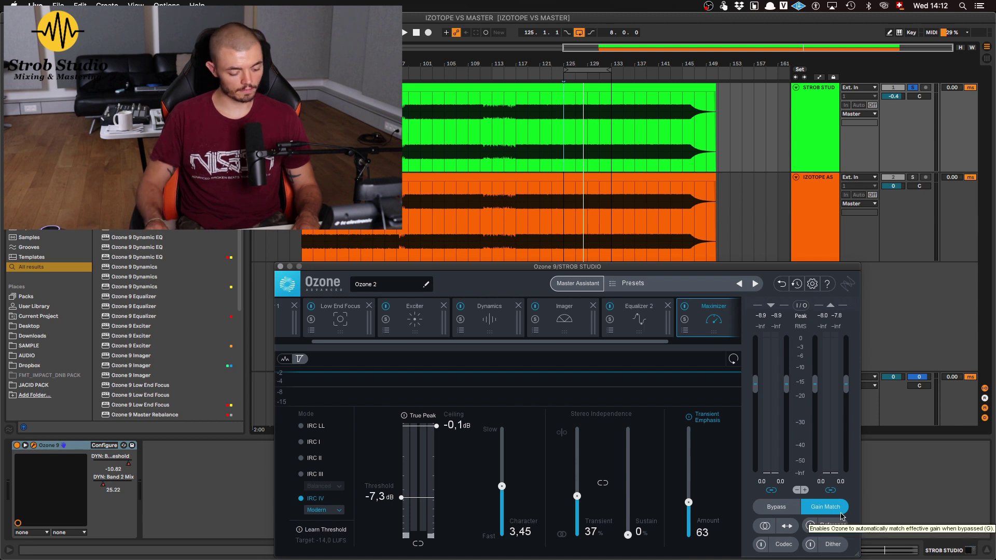
click(777, 508)
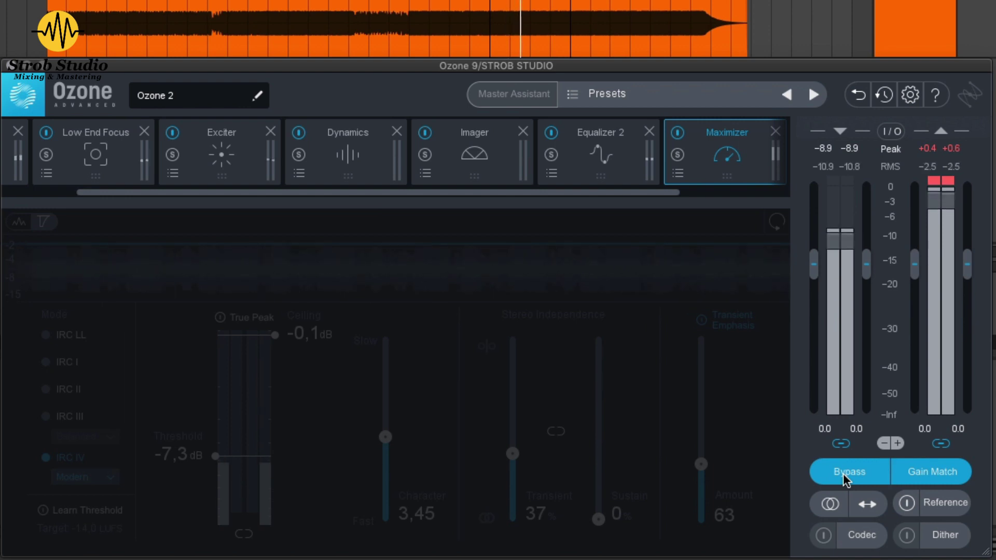
click(846, 477)
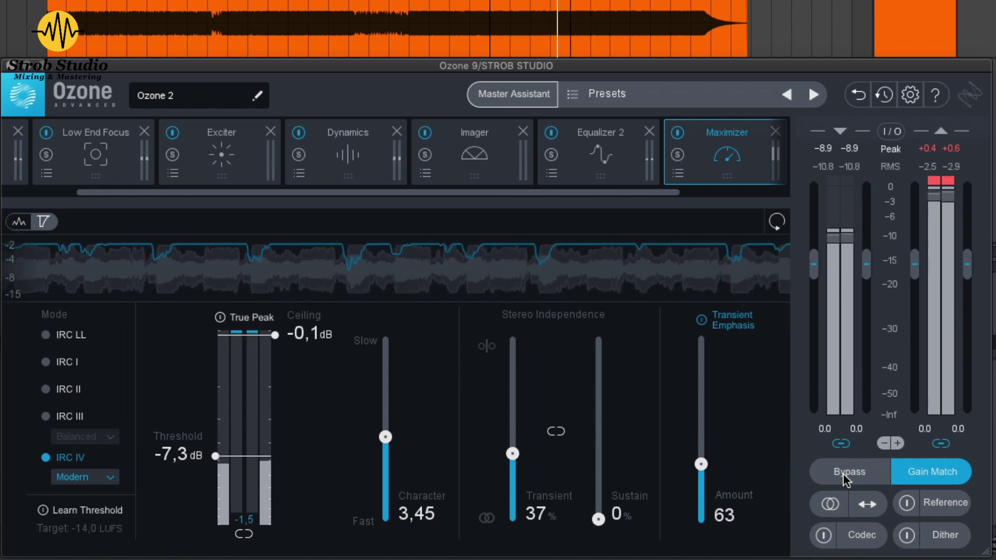
click(845, 476)
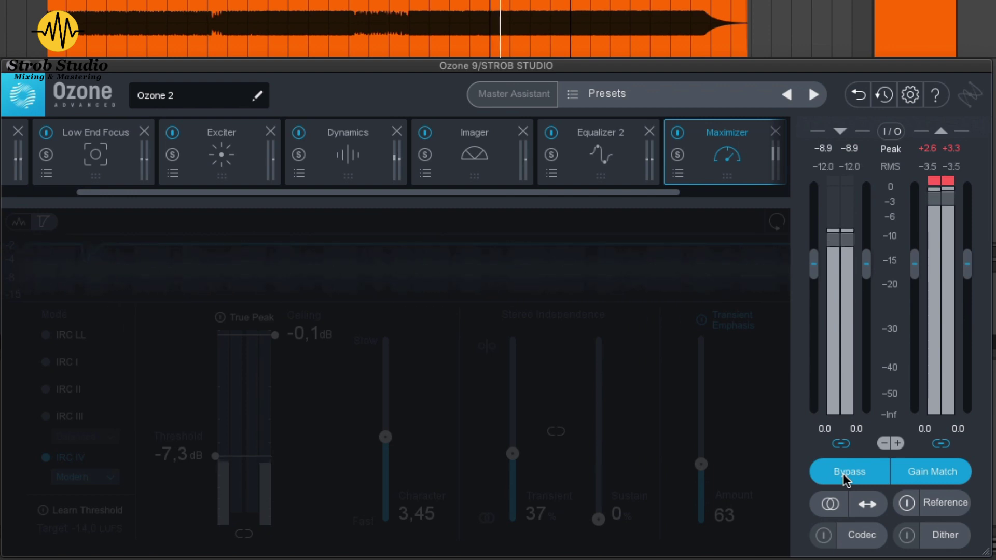
click(845, 476)
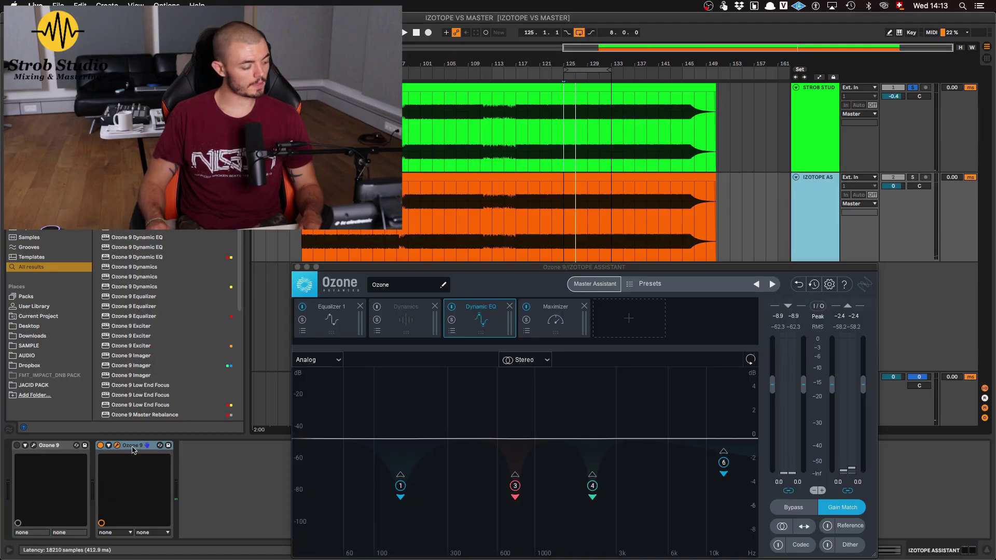
Step: Activate the first Ozone 9 device on the IZOTOPE ASSISTANT track and delete the second one
click(132, 446)
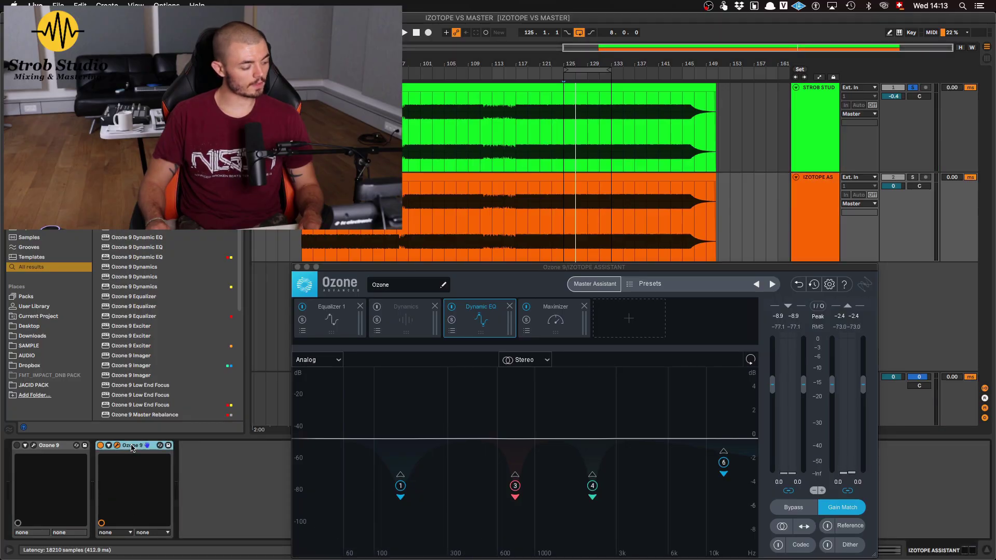
click(45, 446)
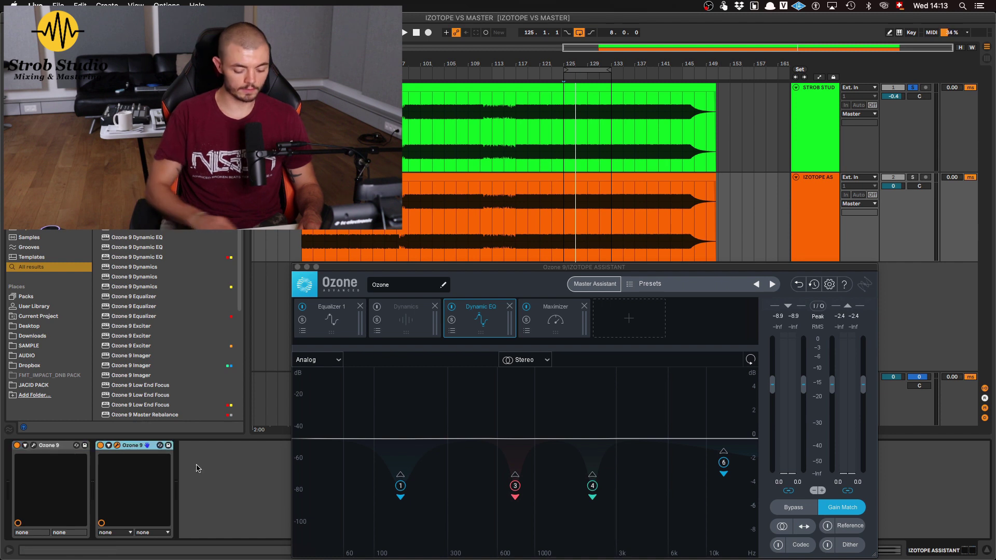
key(Delete)
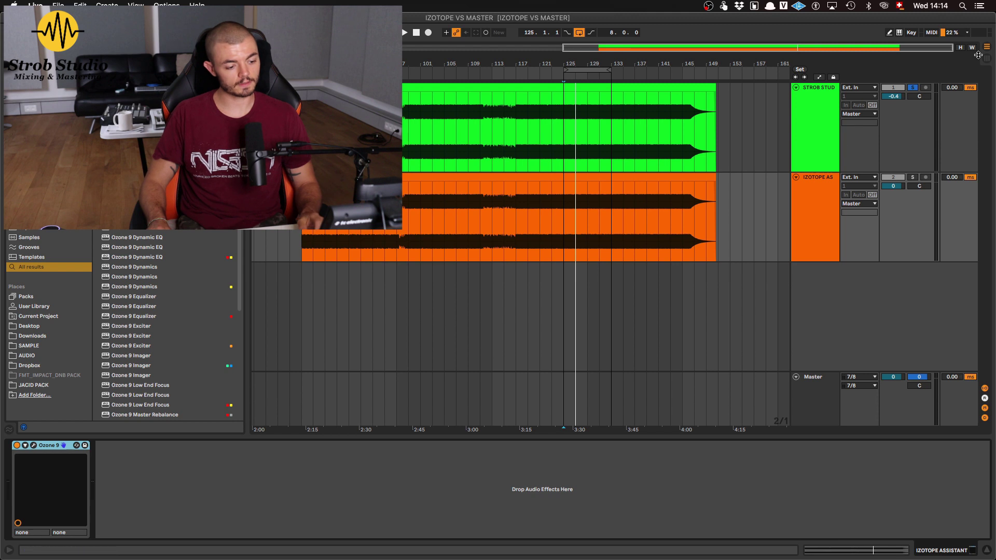
Step: Play the looped section and compare both masters by alternately soloing the STROB STUDIO and IZOTOPE ASSISTANT tracks
click(818, 125)
click(821, 192)
click(493, 126)
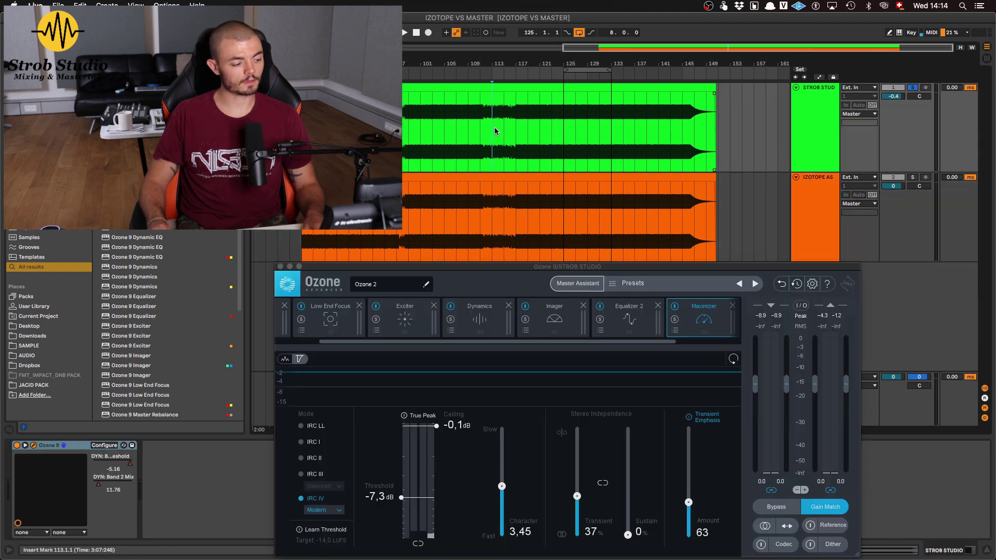
key(space)
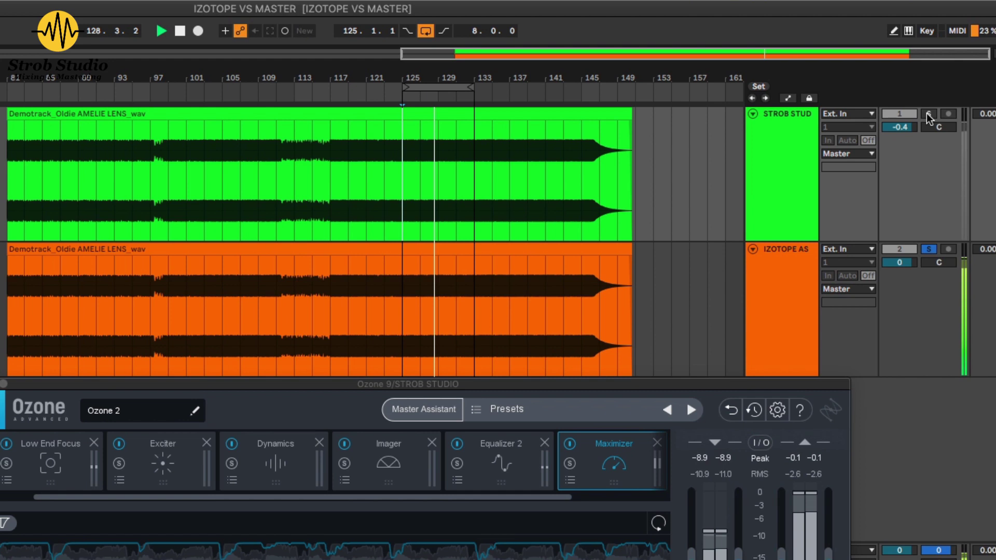
click(928, 114)
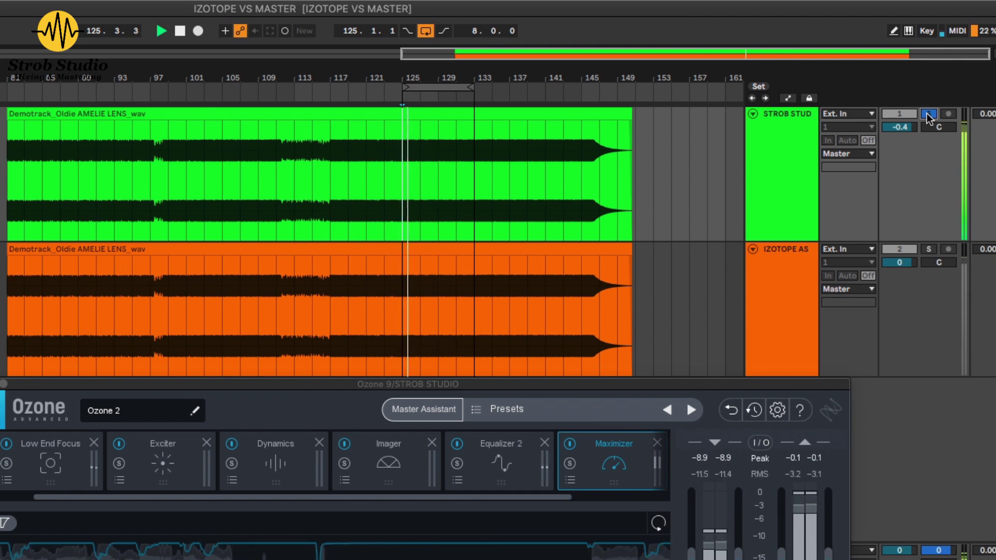
click(928, 250)
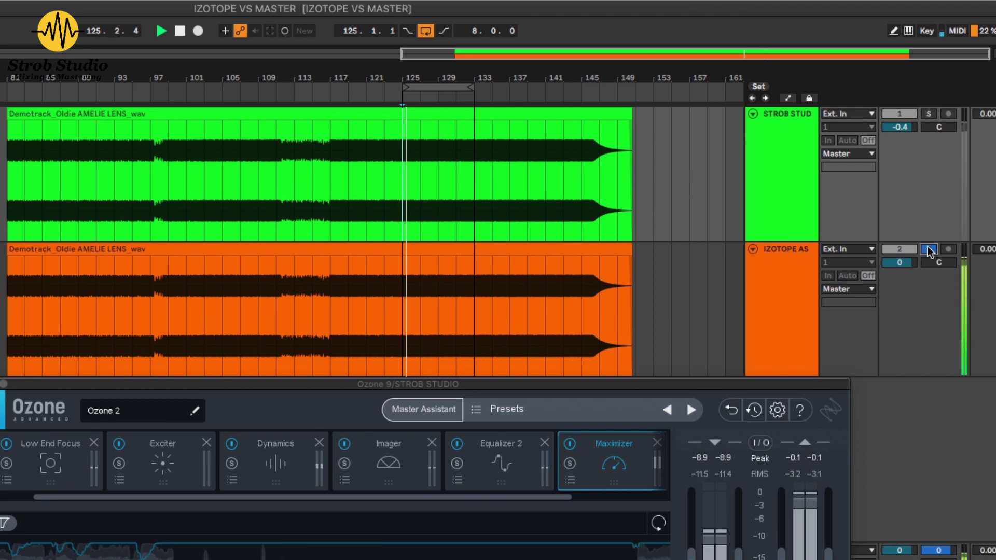
click(929, 113)
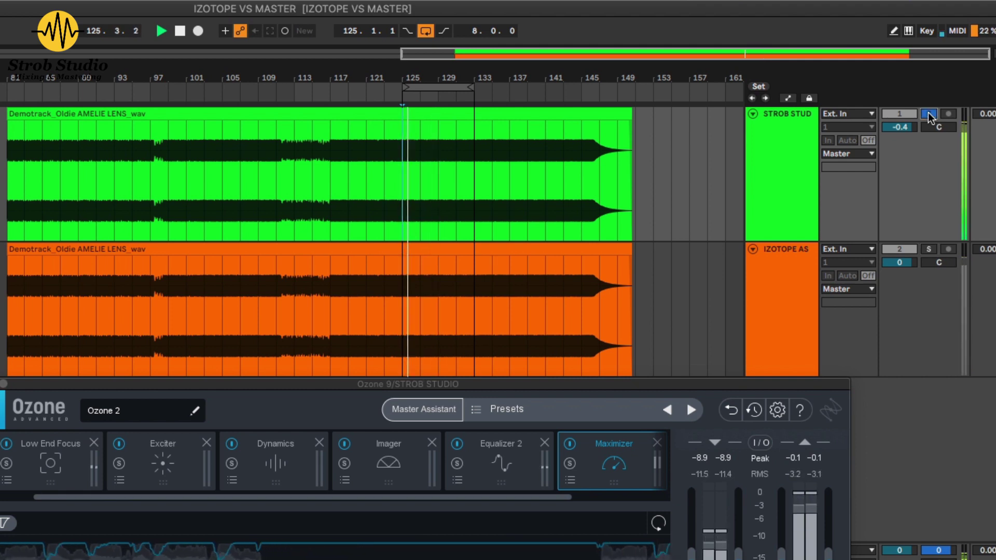